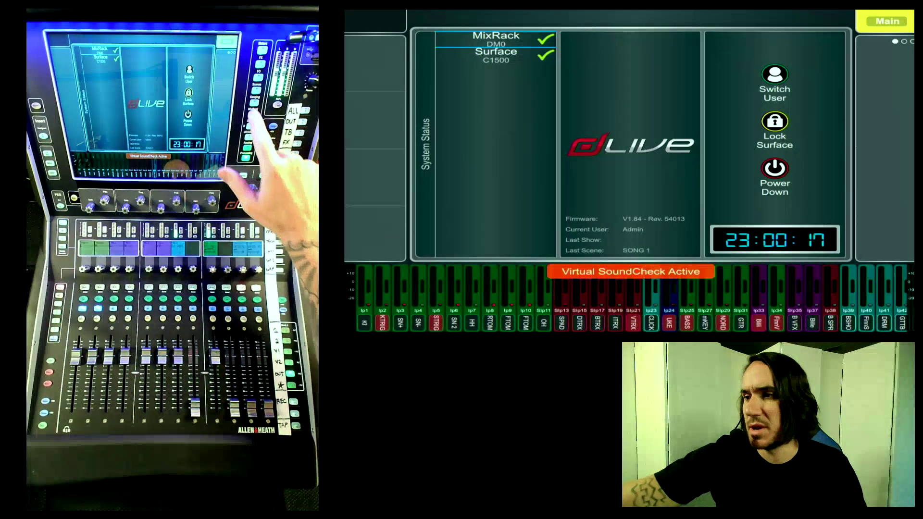
# - Show the Network IP settings on the dLive's Mixer Config page
pyautogui.click(242, 105)
pyautogui.click(155, 51)
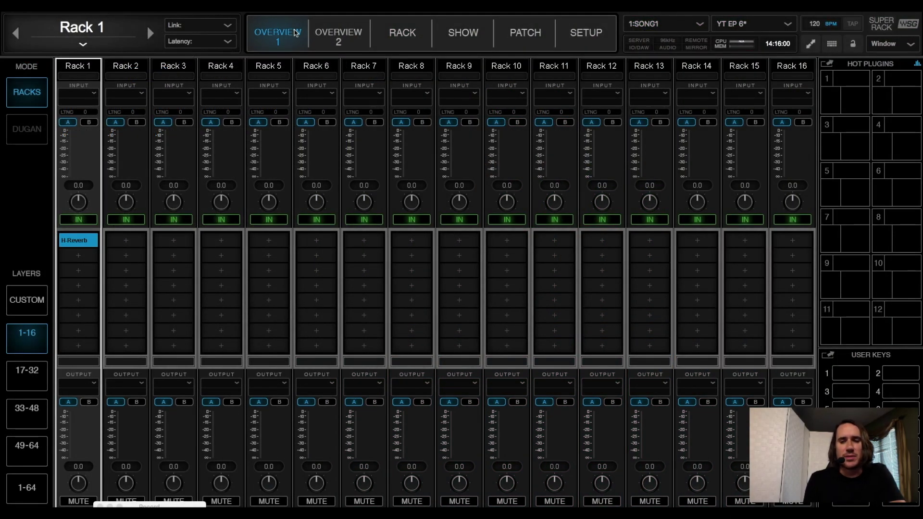
# - Add the M-DL-W3-3 dLive card to the first I/O slot from Network Devices
pyautogui.click(580, 33)
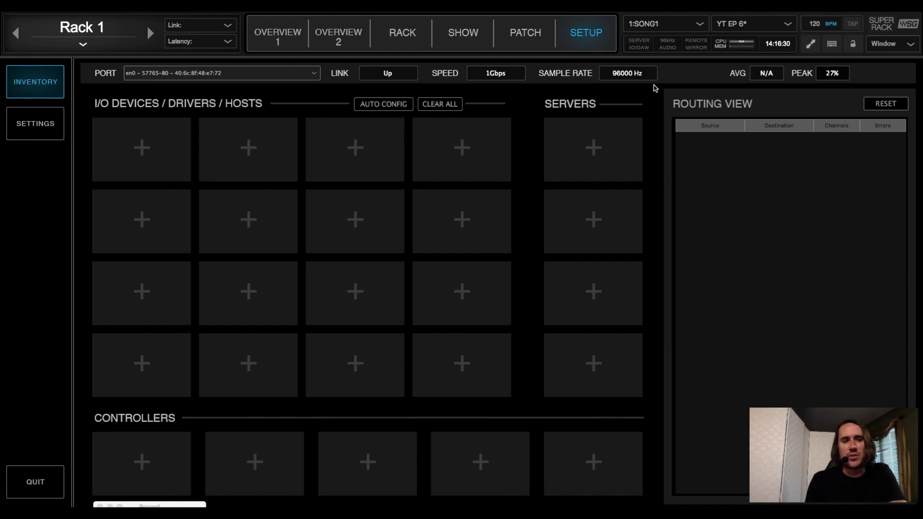
pyautogui.click(136, 148)
pyautogui.moveTo(174, 162)
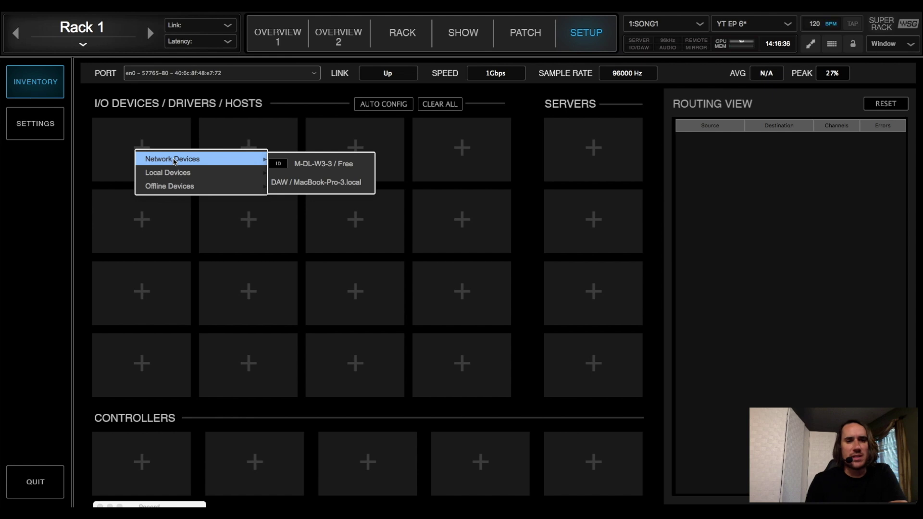
pyautogui.moveTo(259, 161)
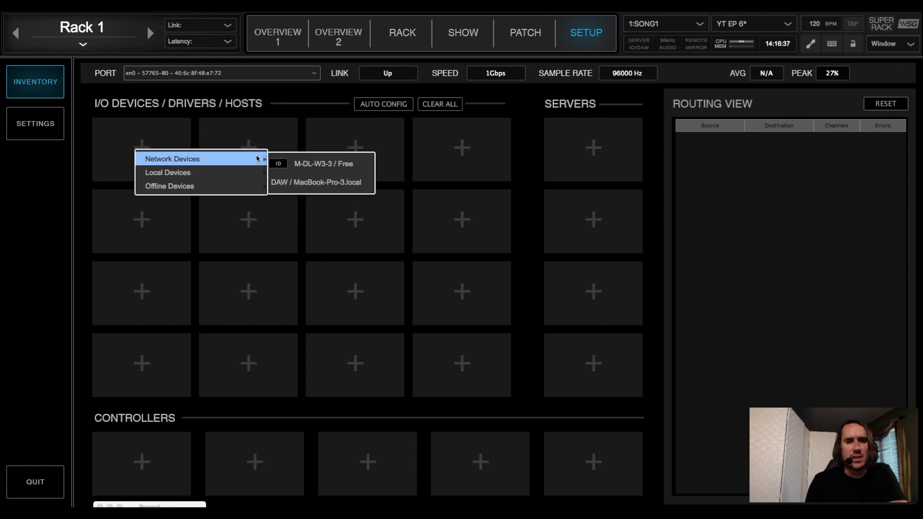
pyautogui.click(304, 166)
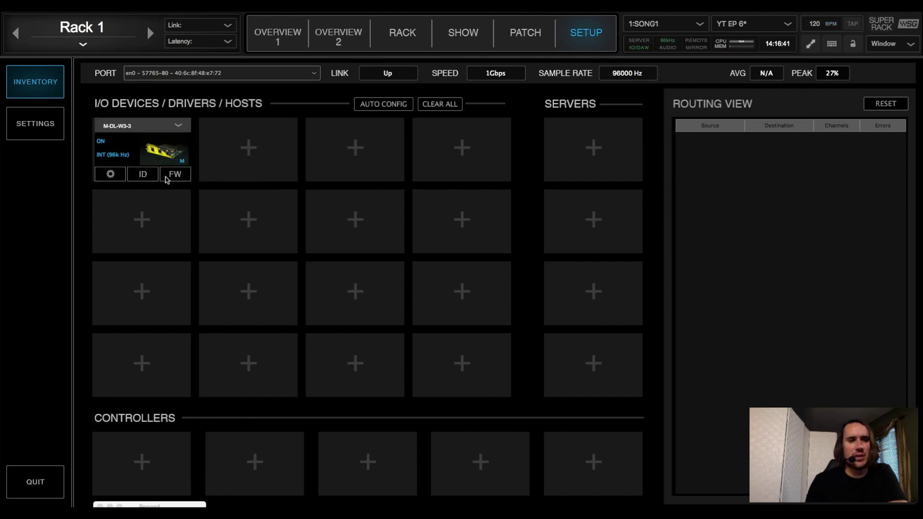
# - Set the M-DL-W3-3 card's clock source to Digital
pyautogui.click(110, 175)
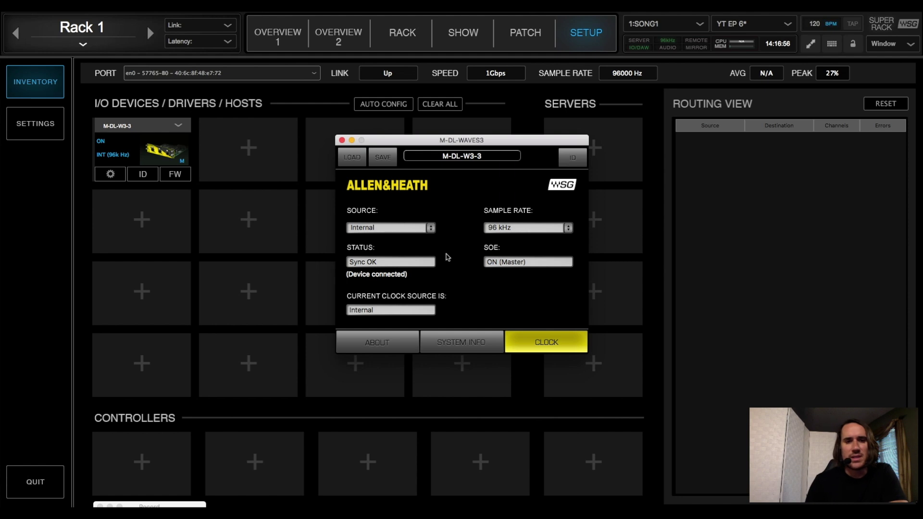
pyautogui.click(430, 228)
pyautogui.click(416, 239)
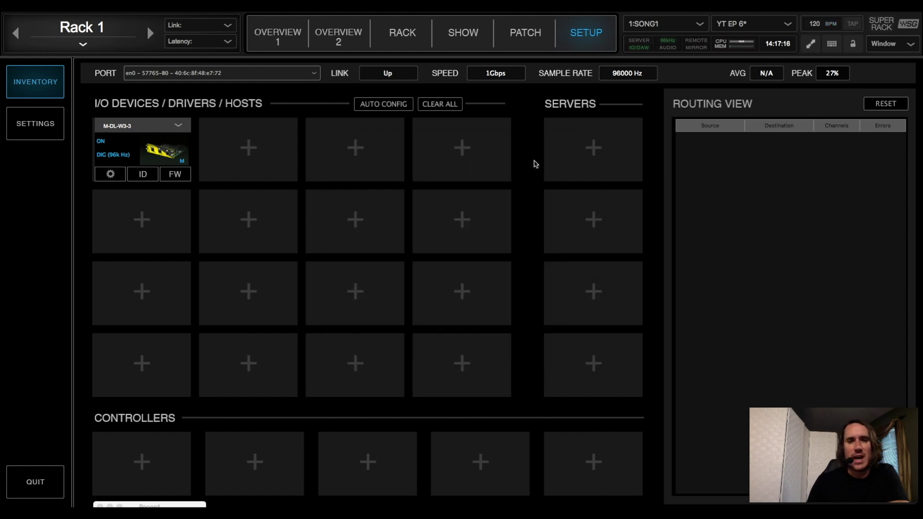
# - Fill the two Servers slots with SG Server-1 and SG Server-2
pyautogui.click(596, 154)
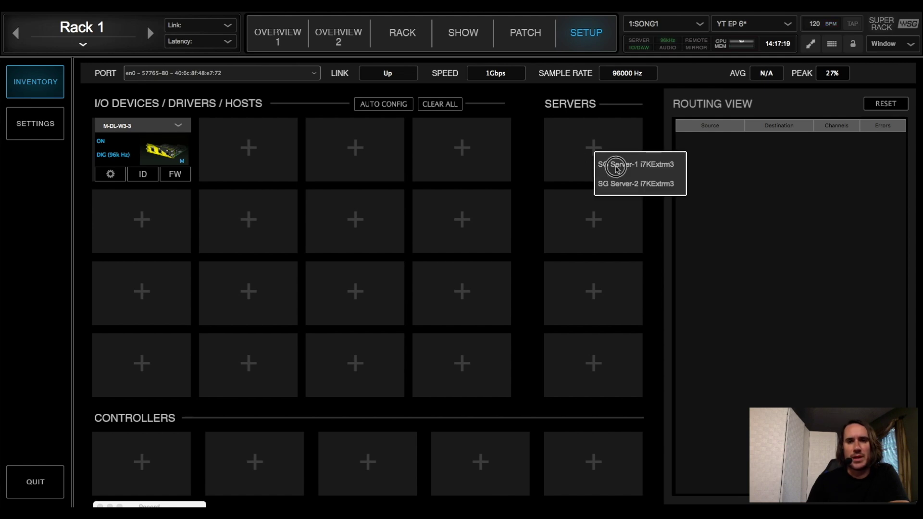
pyautogui.click(616, 167)
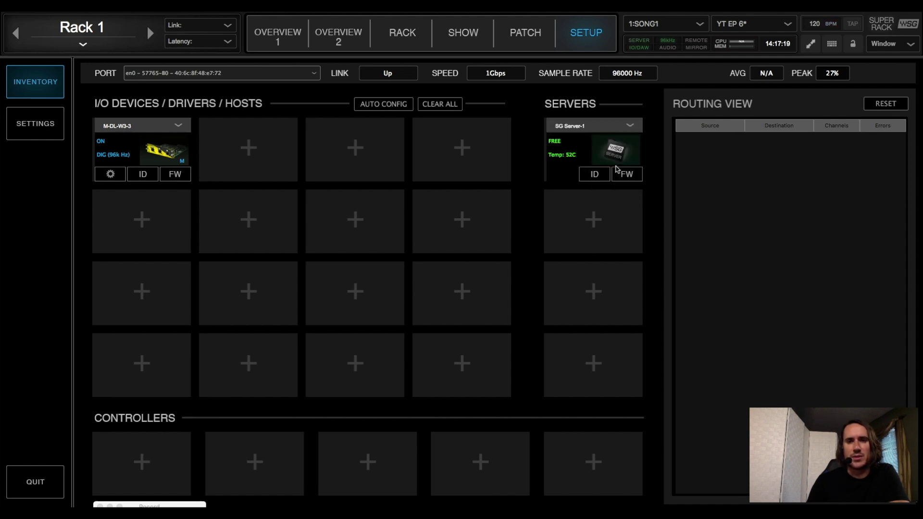
pyautogui.click(596, 222)
pyautogui.click(623, 254)
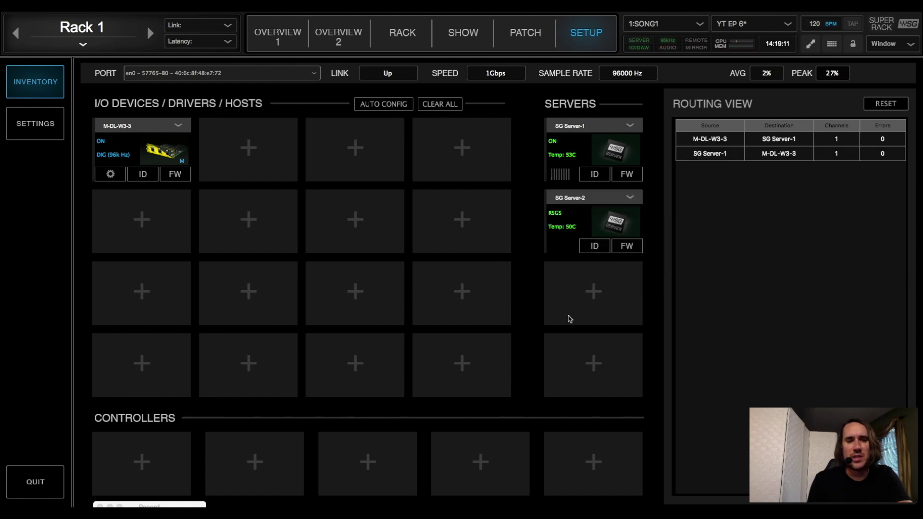
# - Enable Server Network Buffer in SG Server-1's menu and list devices for the second I/O slot
pyautogui.click(633, 127)
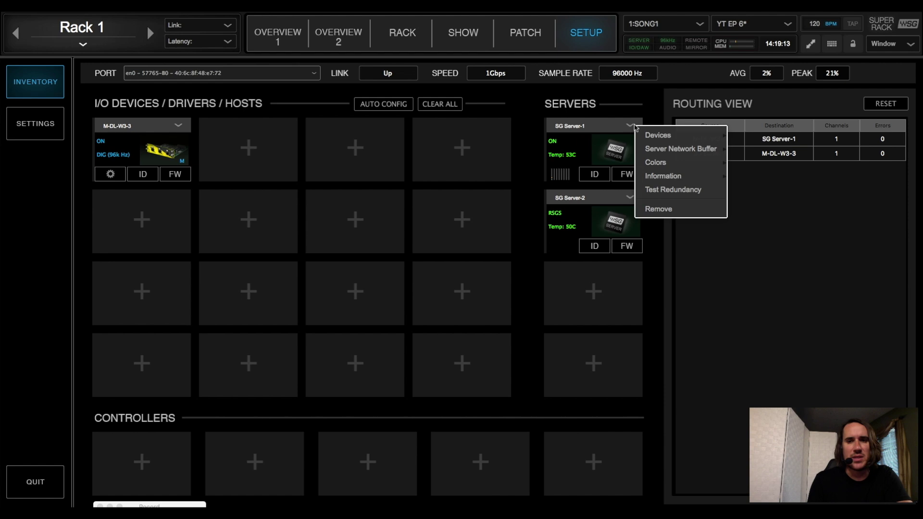
pyautogui.moveTo(667, 151)
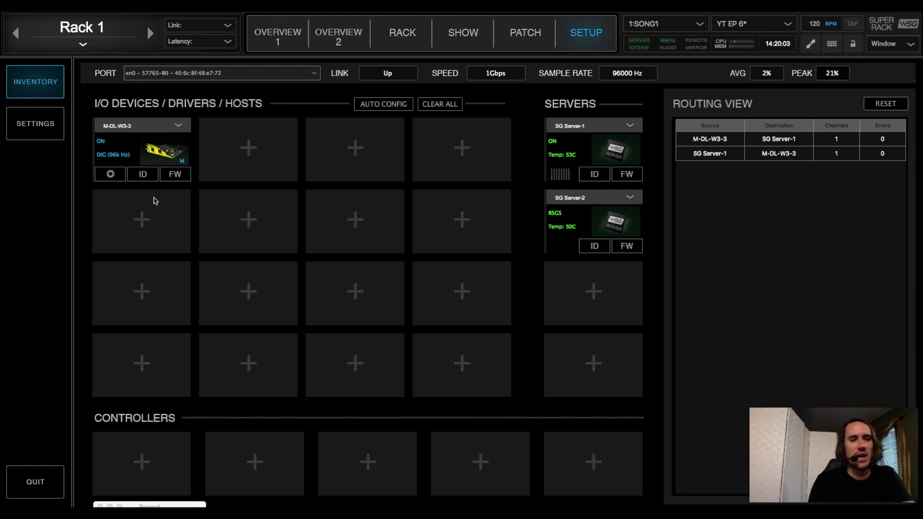
pyautogui.click(240, 149)
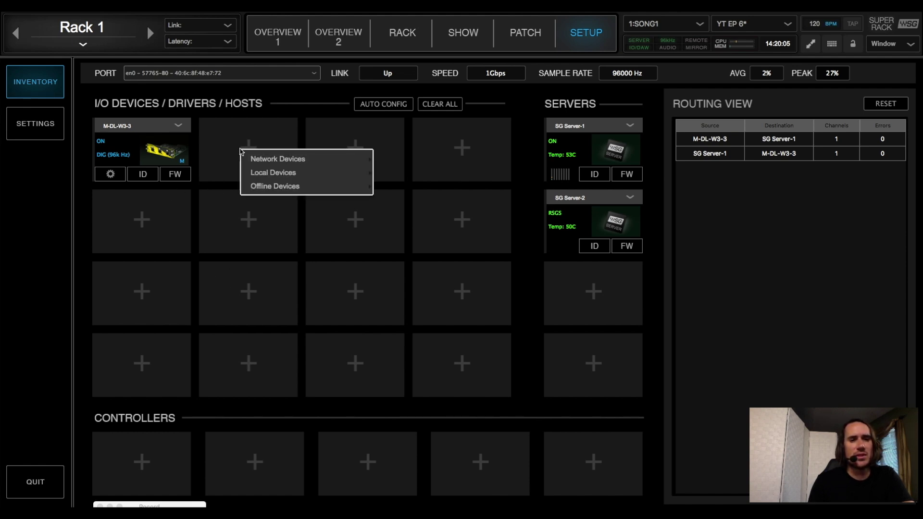
pyautogui.moveTo(276, 164)
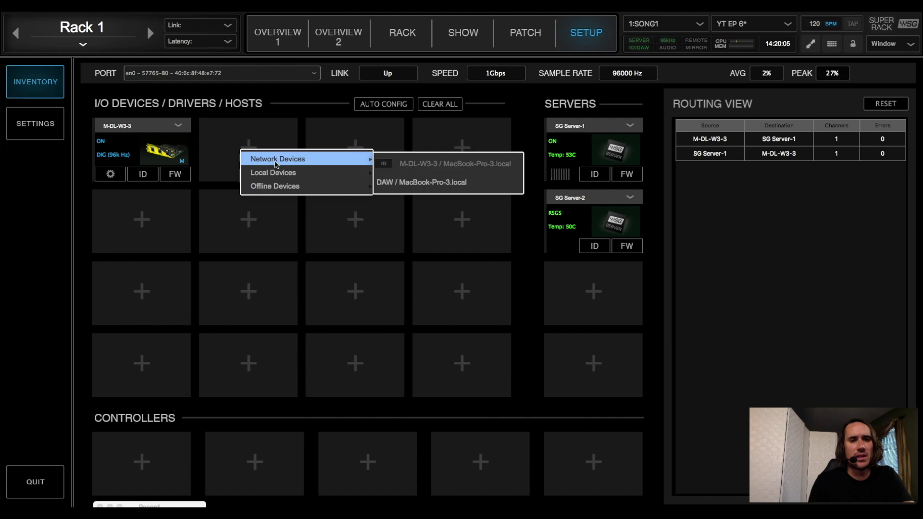
# - Add the MacBook-Pro-3.local DAW driver as the second I/O device and check its Driver Channels
pyautogui.click(409, 183)
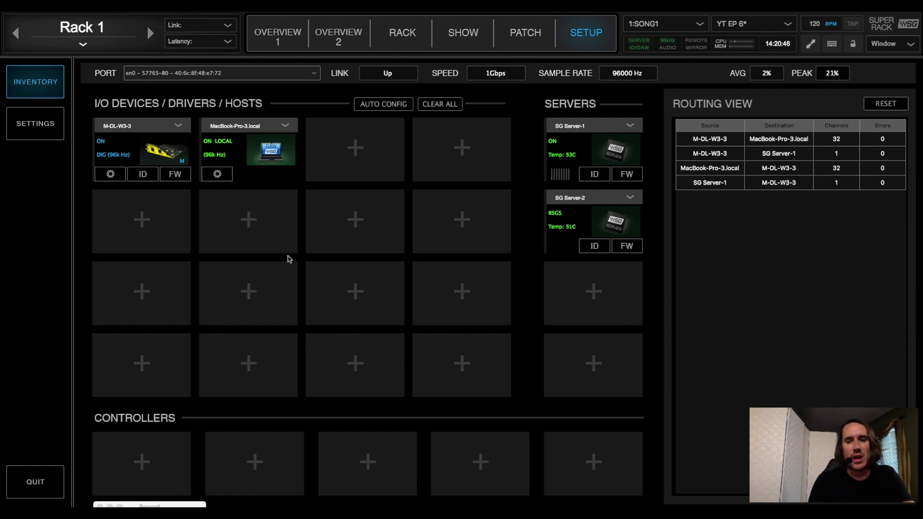
pyautogui.click(285, 125)
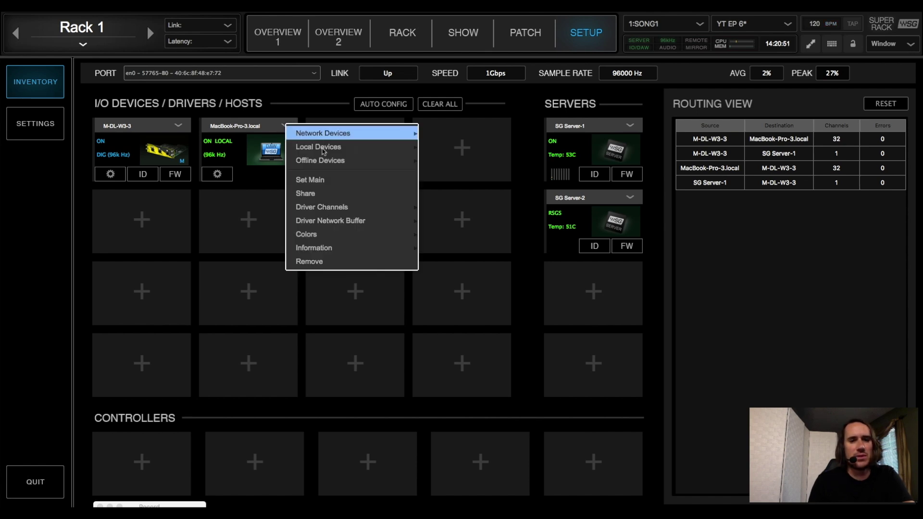
pyautogui.moveTo(331, 208)
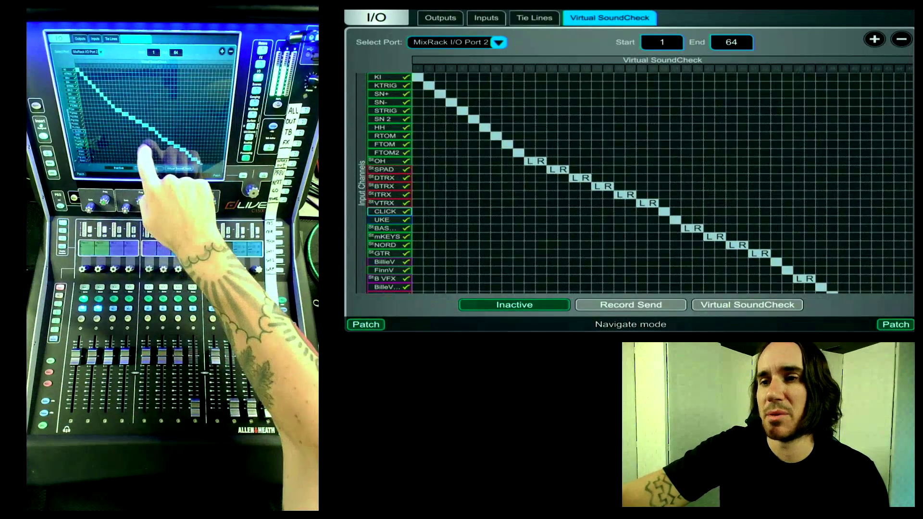
# - Activate Virtual SoundCheck on the dLive for the MixRack I/O Port 2 patch
pyautogui.scroll(-5, 639, 183)
pyautogui.hscroll(5, 639, 182)
pyautogui.scroll(5, 639, 183)
pyautogui.hscroll(-5, 639, 183)
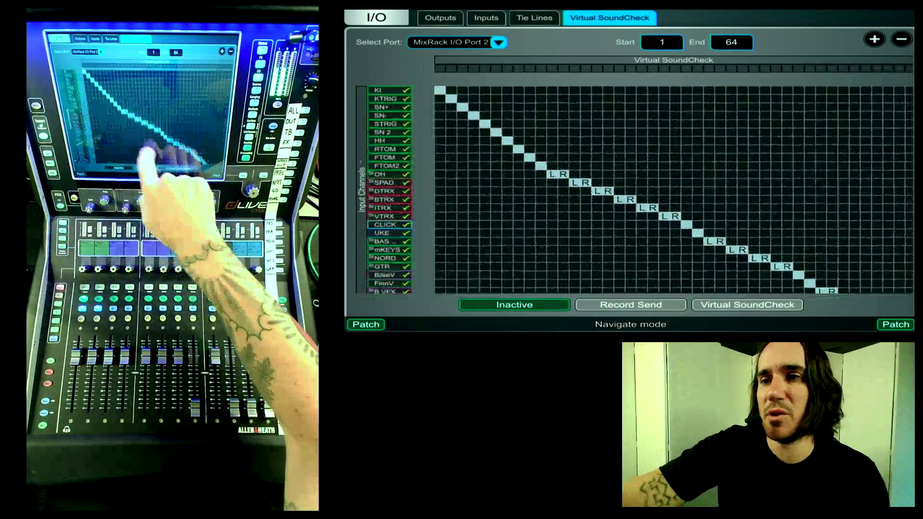
pyautogui.scroll(-2, 639, 182)
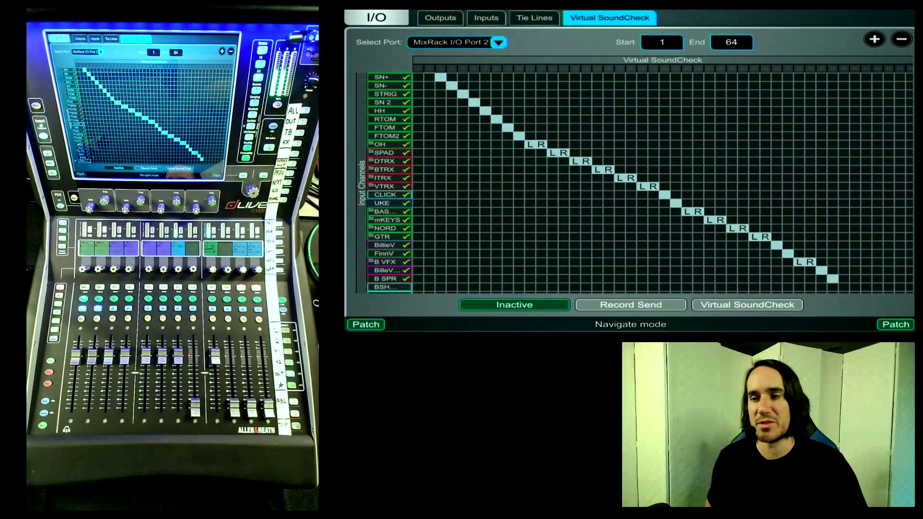
pyautogui.click(747, 305)
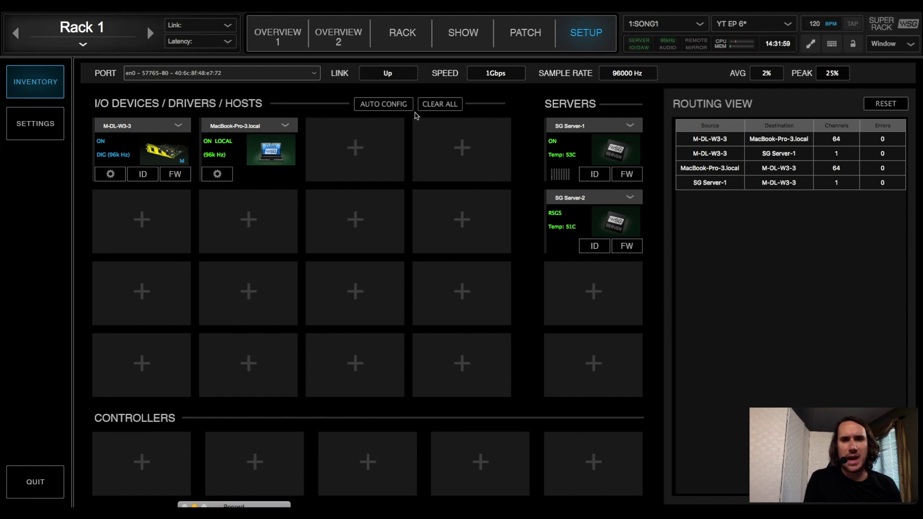
pyautogui.click(521, 36)
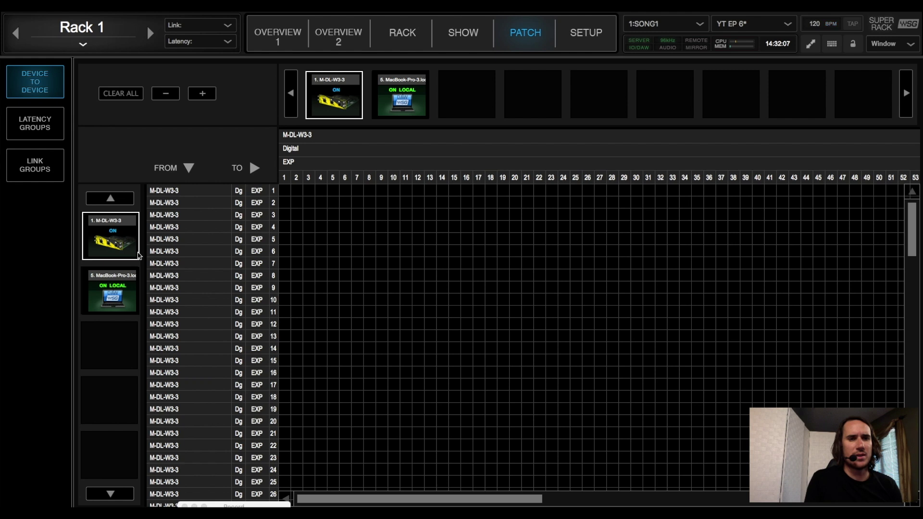
pyautogui.click(406, 108)
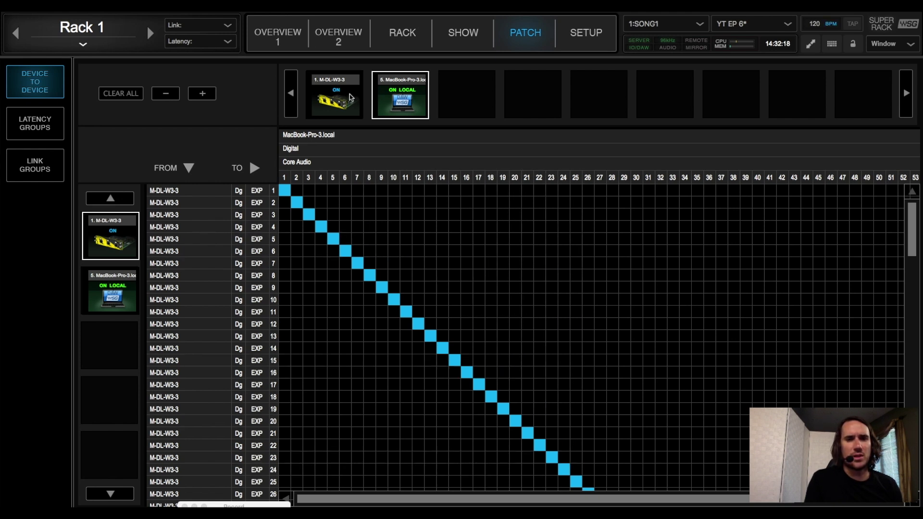
pyautogui.click(351, 97)
pyautogui.click(112, 304)
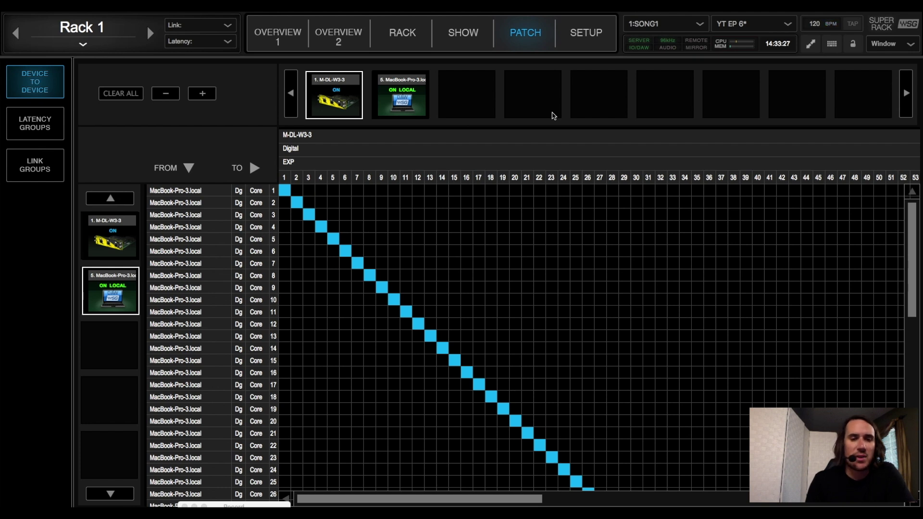
pyautogui.click(590, 33)
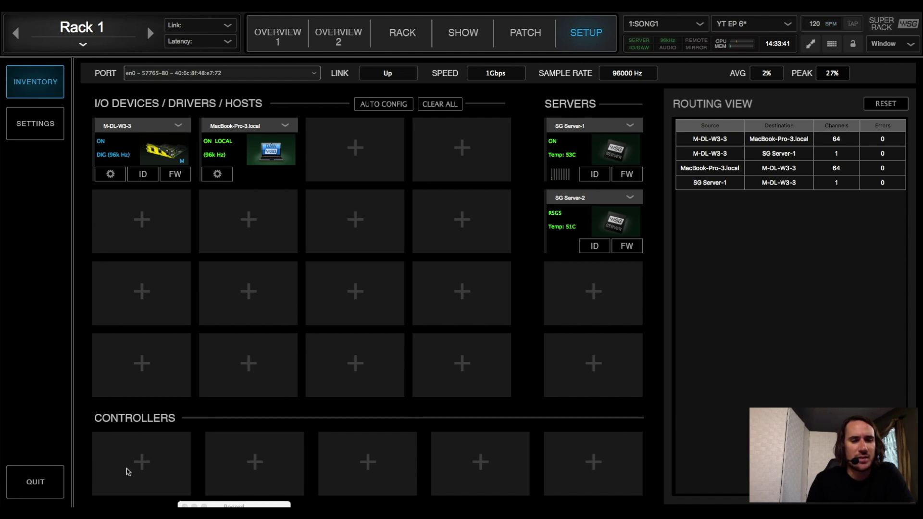
# - Add a MIDI Controller to the inventory's Controllers
pyautogui.click(143, 463)
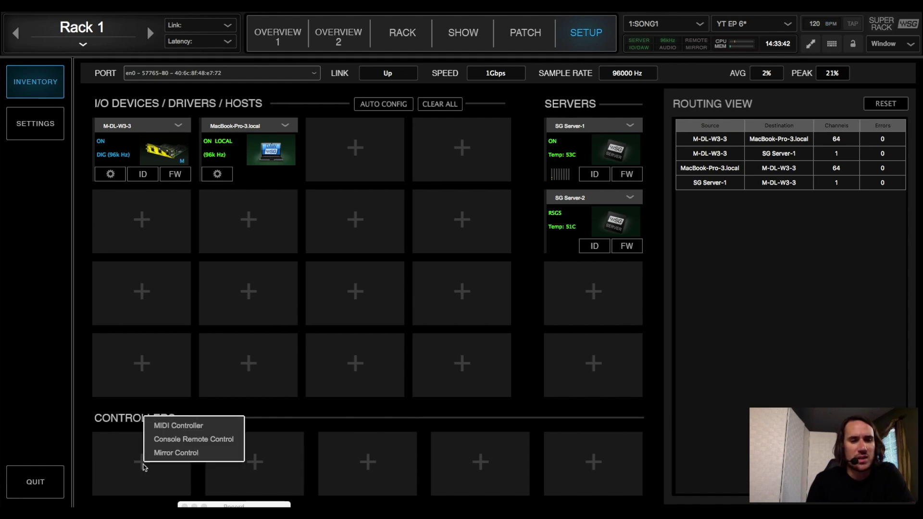
pyautogui.click(176, 426)
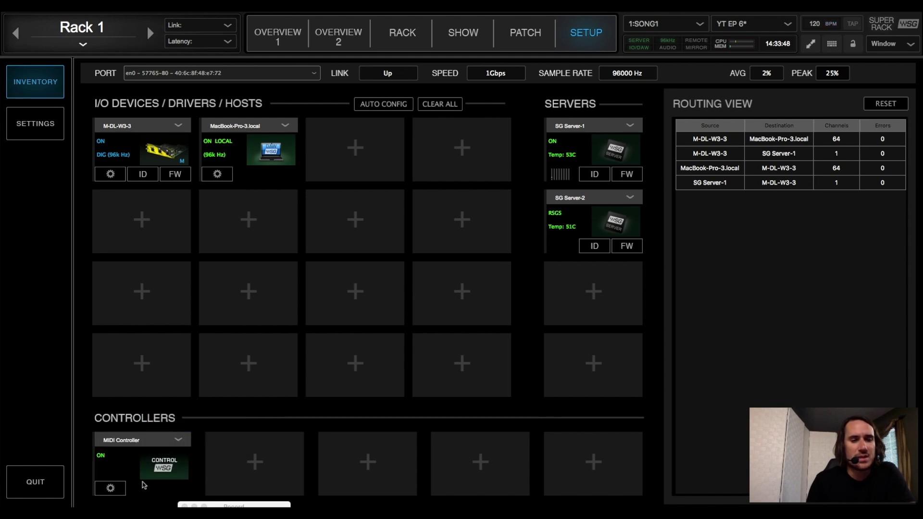
pyautogui.click(112, 488)
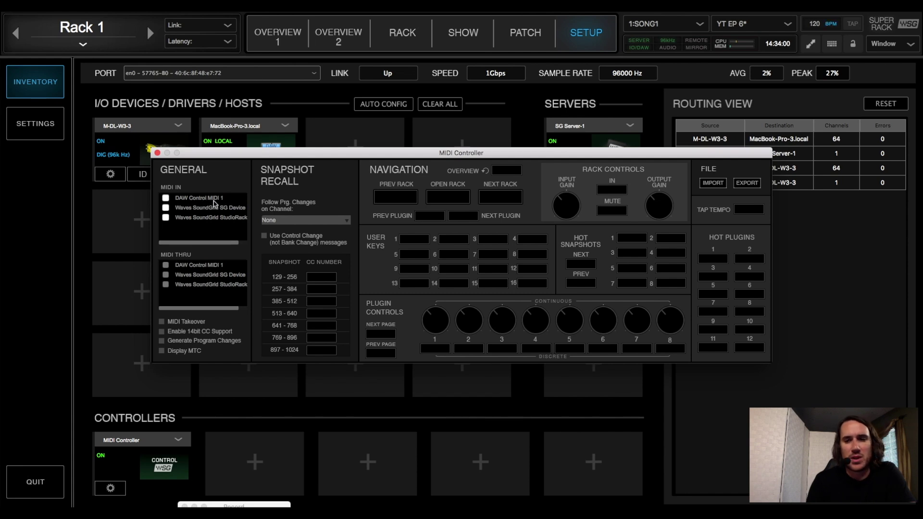
# - Enable the DAW Control MIDI 1 input and follow program changes on channel 1
pyautogui.click(165, 198)
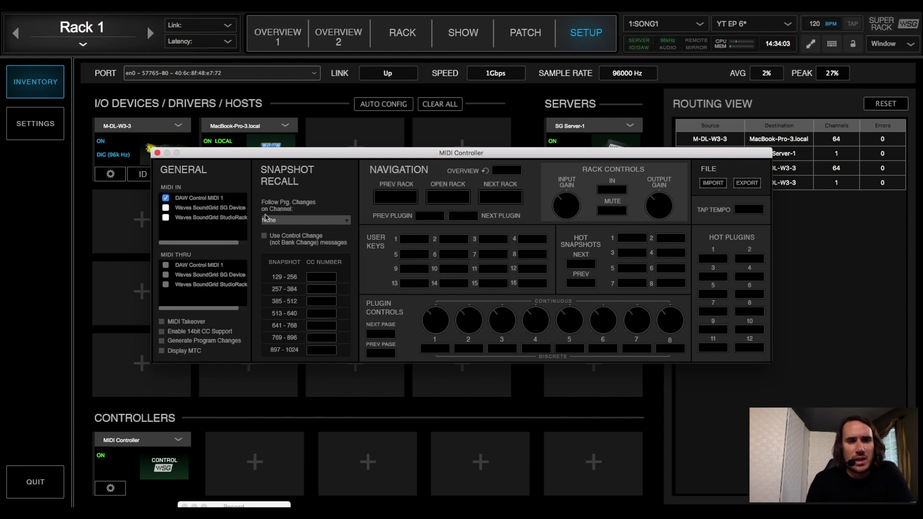
pyautogui.click(318, 224)
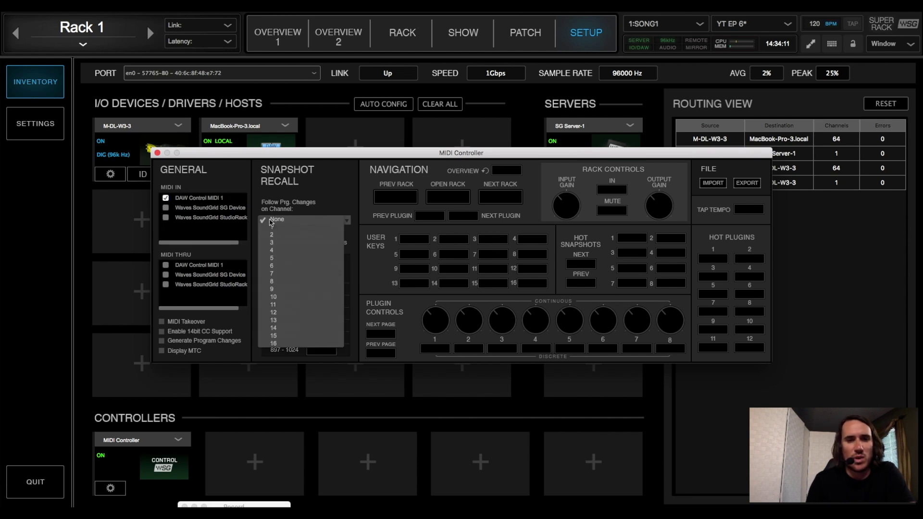
pyautogui.click(270, 228)
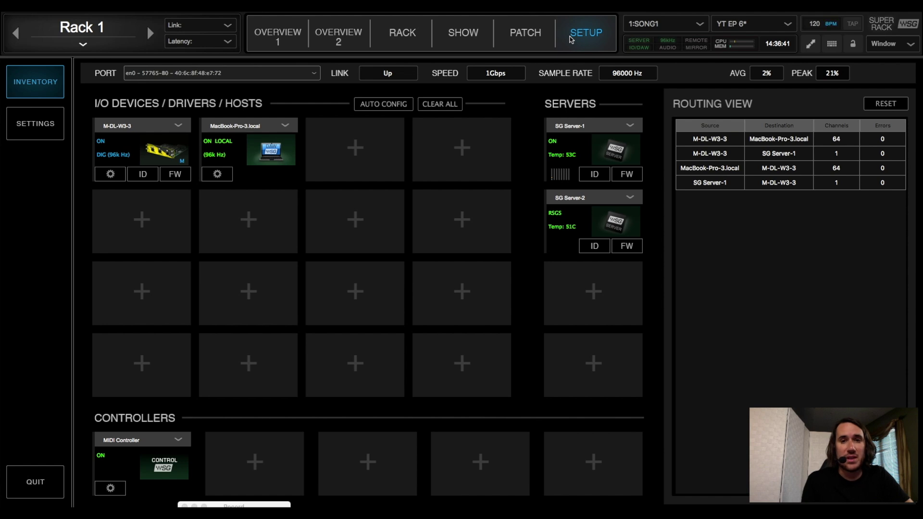
# - View the SHOW snapshots and check SONG1's 0119 program-number range list
pyautogui.click(443, 41)
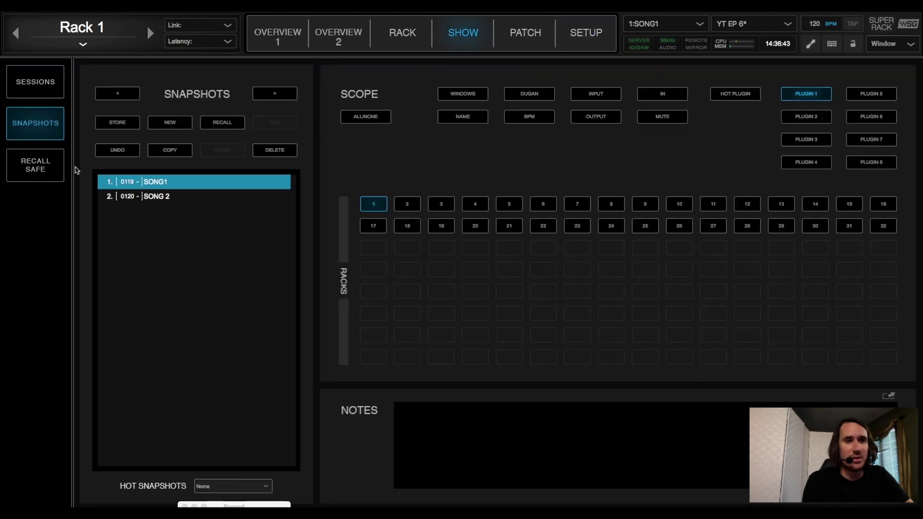
pyautogui.click(130, 182)
pyautogui.click(94, 197)
pyautogui.click(131, 183)
pyautogui.moveTo(146, 191)
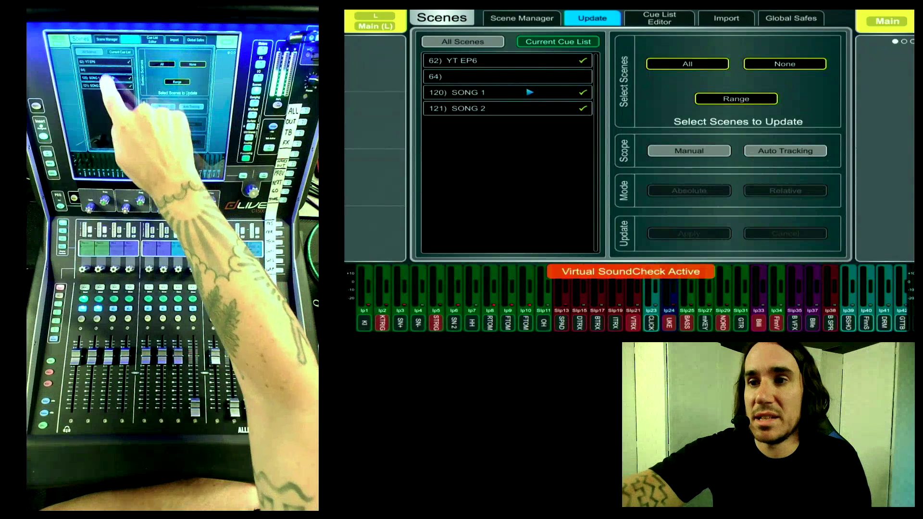
# - Select scene 120, SONG 1, in the dLive's Current Cue List
pyautogui.click(505, 92)
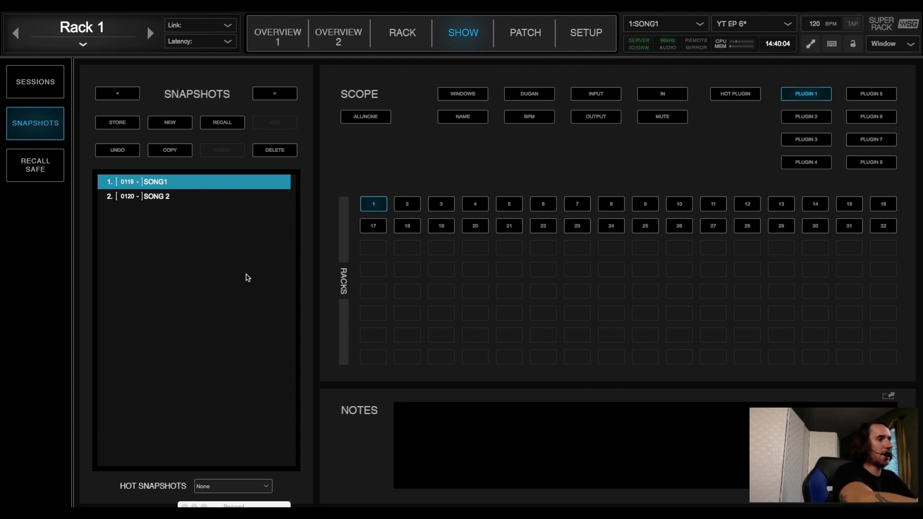
# - Recall snapshot 2, SONG 2, and switch to Logic Pro X
pyautogui.press('Down')
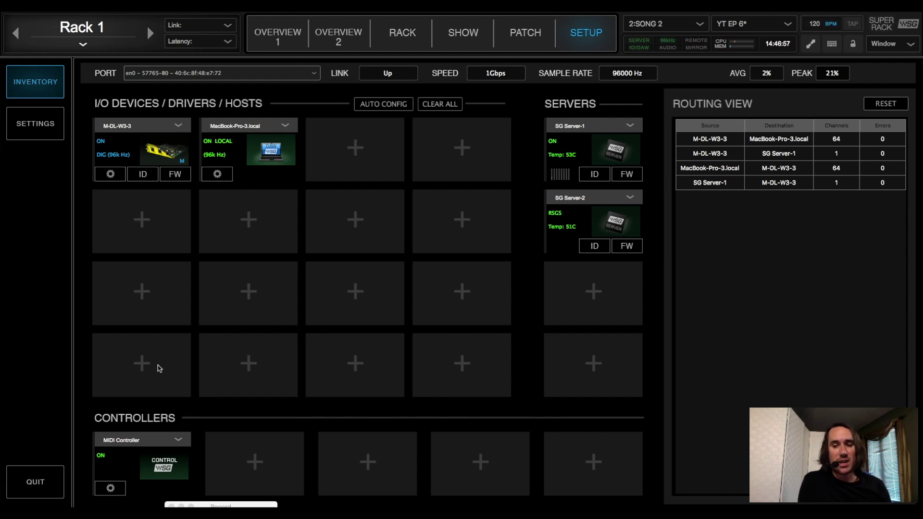
pyautogui.click(336, 500)
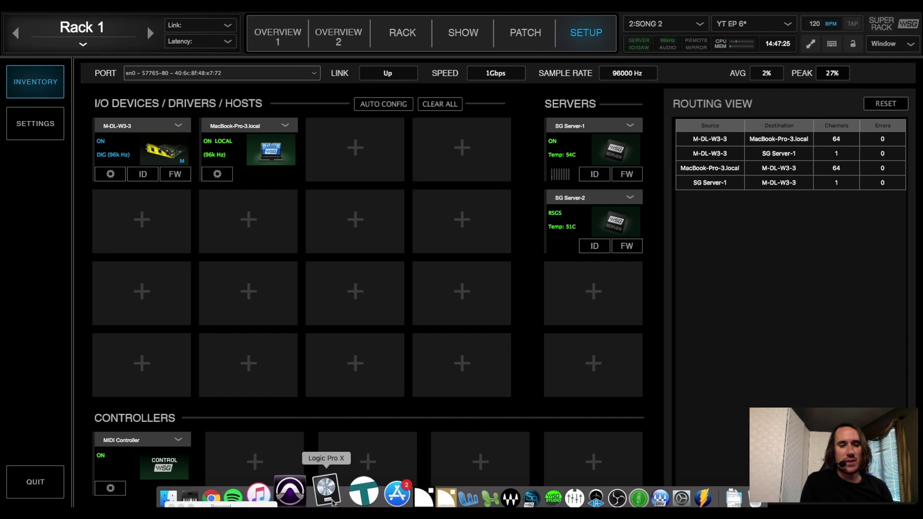
# - Confirm Logic's Audio preferences use Waves SoundGrid as the device, then close them
pyautogui.click(77, 6)
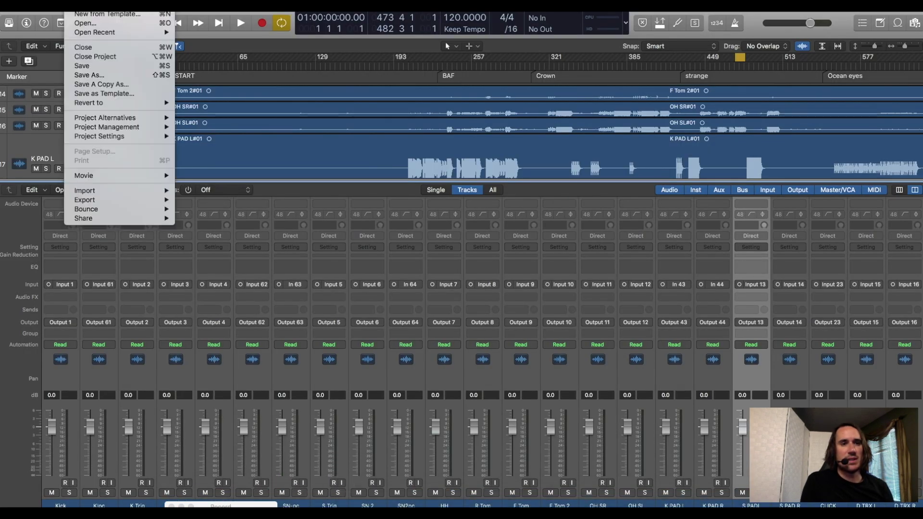
pyautogui.moveTo(118, 20)
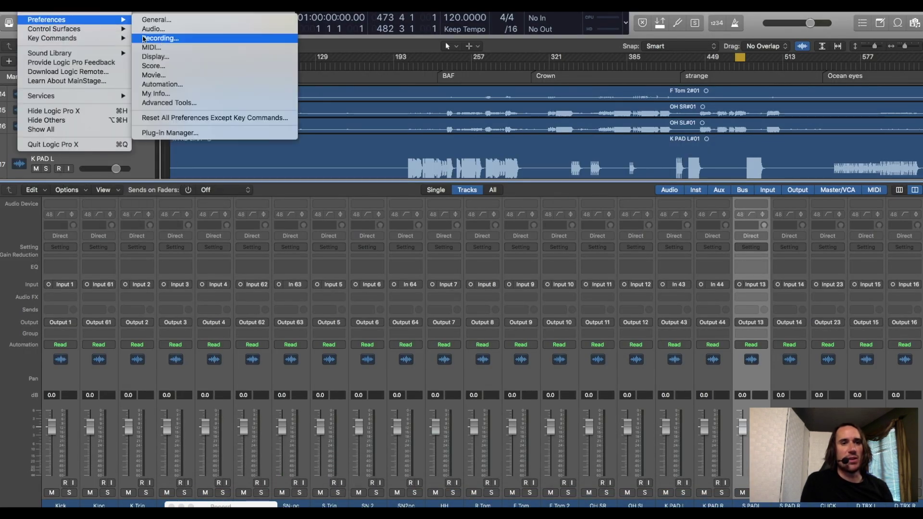
pyautogui.click(157, 29)
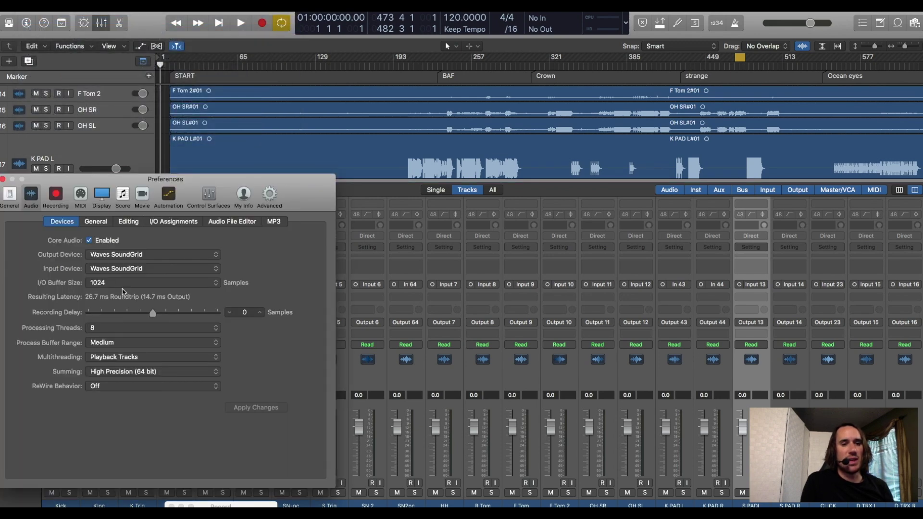
pyautogui.click(4, 178)
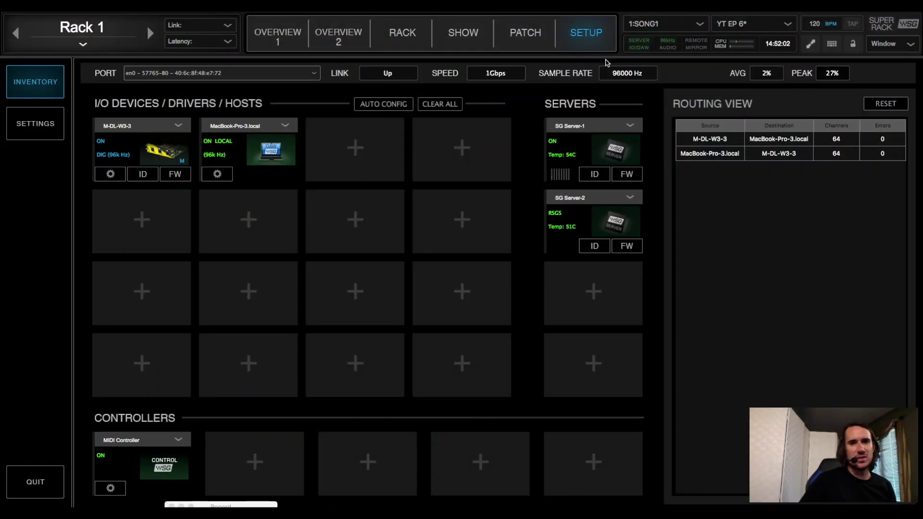
# - From Overview 1, patch Rack 1's input and output to Mono > M-DL-W3-3 > Digital EXP 128
pyautogui.click(403, 35)
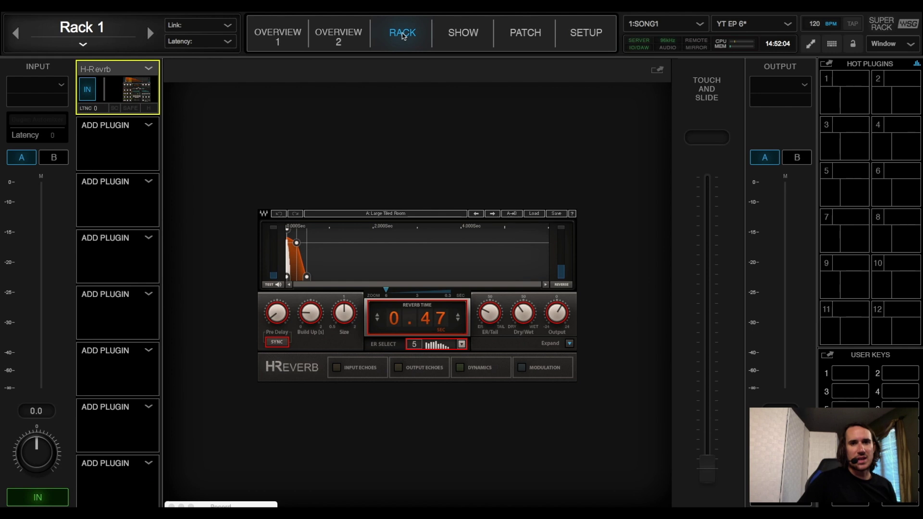
pyautogui.click(278, 34)
pyautogui.click(95, 95)
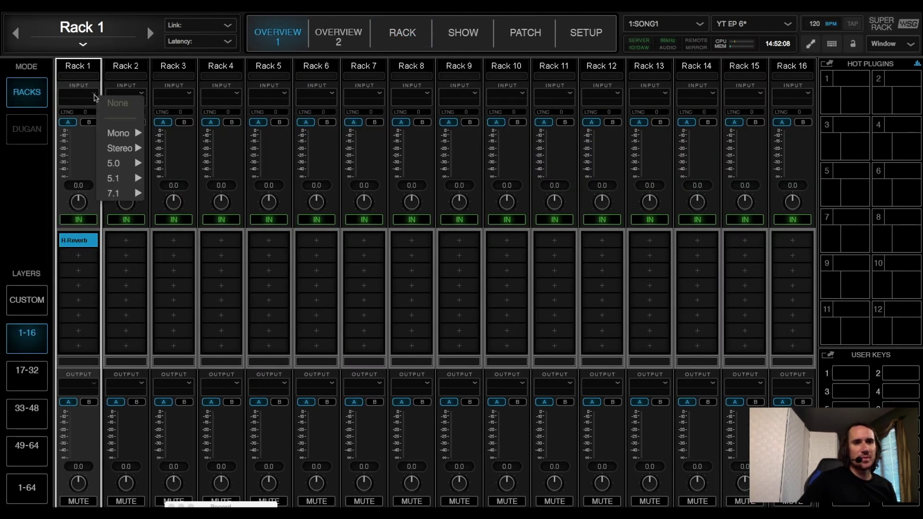
pyautogui.moveTo(125, 138)
pyautogui.moveTo(164, 139)
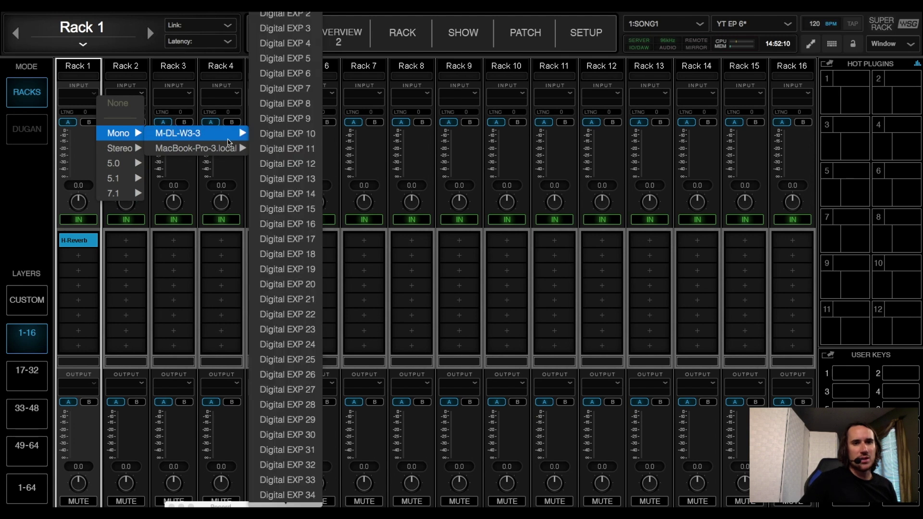
pyautogui.scroll(-20, 287, 178)
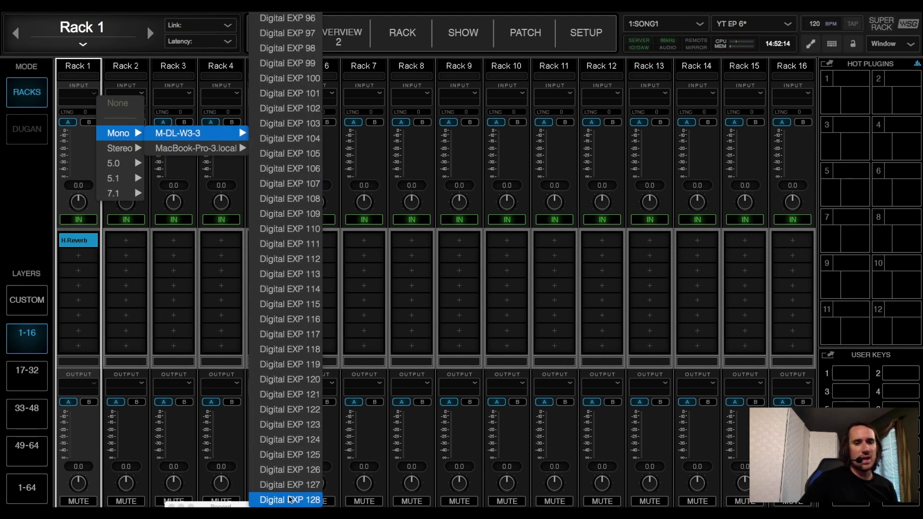
pyautogui.click(291, 499)
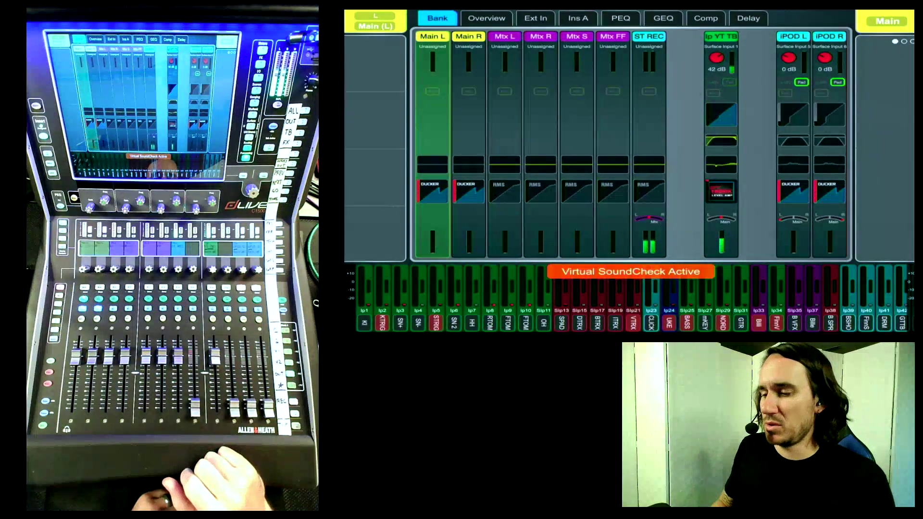
# - Set channel YT TB's Insert A send to MixRack I/O Port 2, socket 128
pyautogui.click(212, 297)
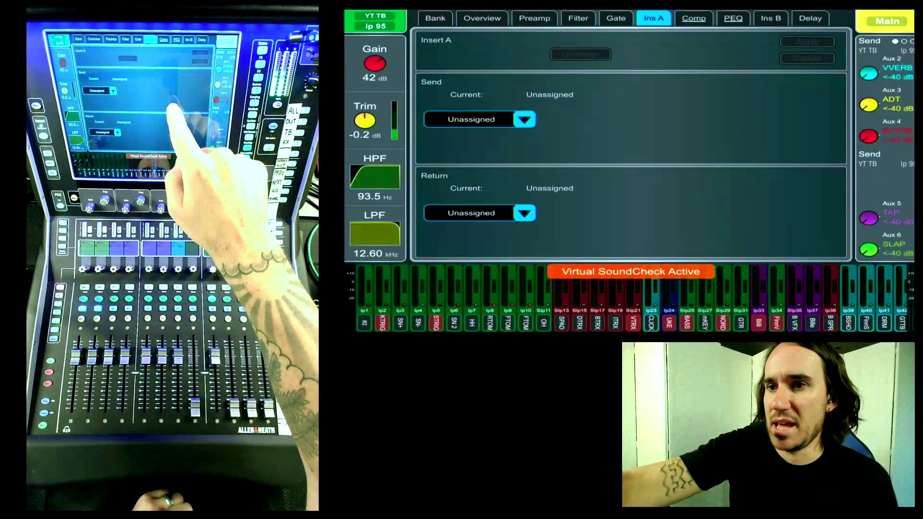
pyautogui.click(524, 119)
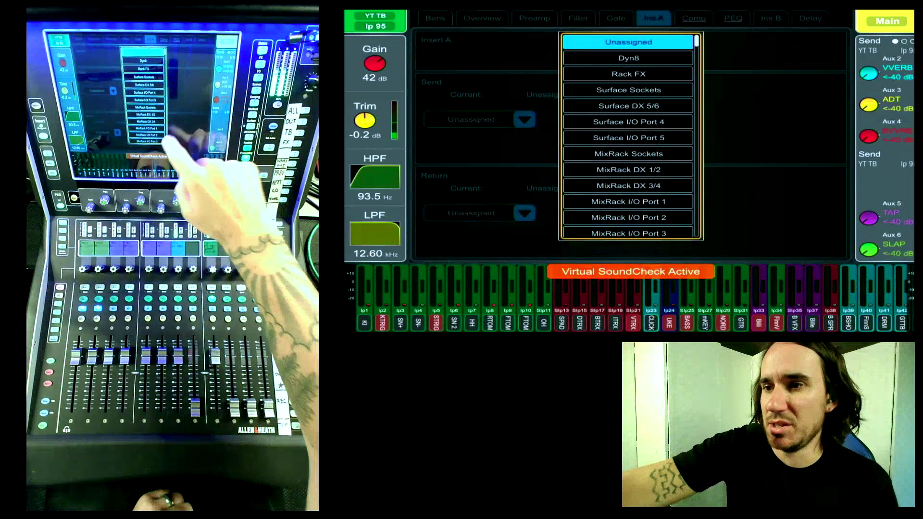
pyautogui.scroll(-1, 629, 135)
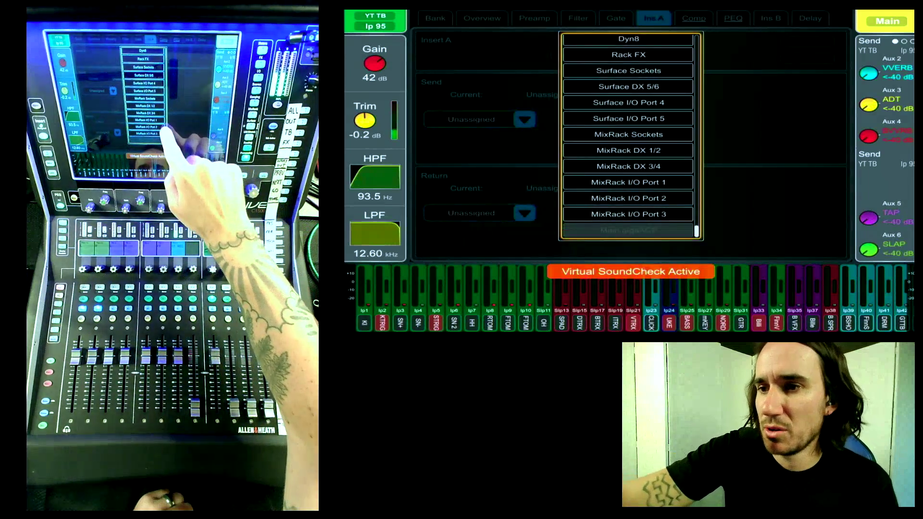
pyautogui.click(628, 198)
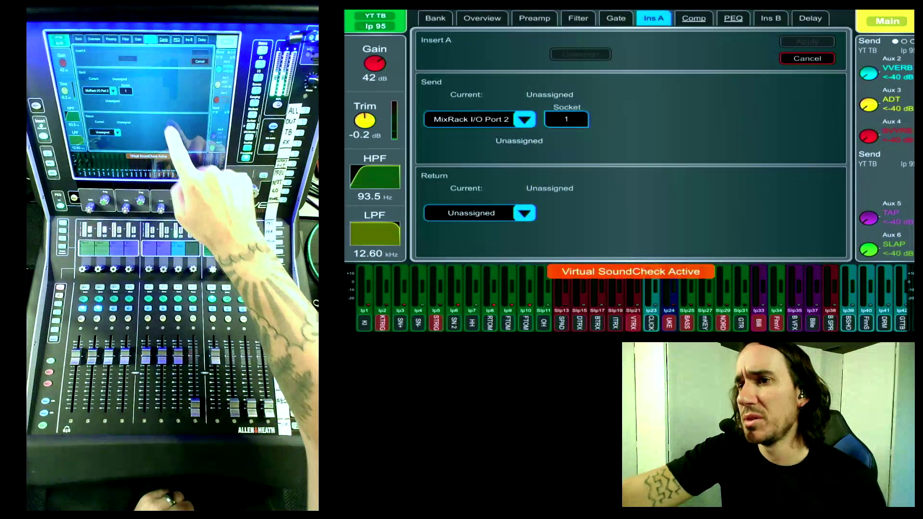
pyautogui.click(567, 120)
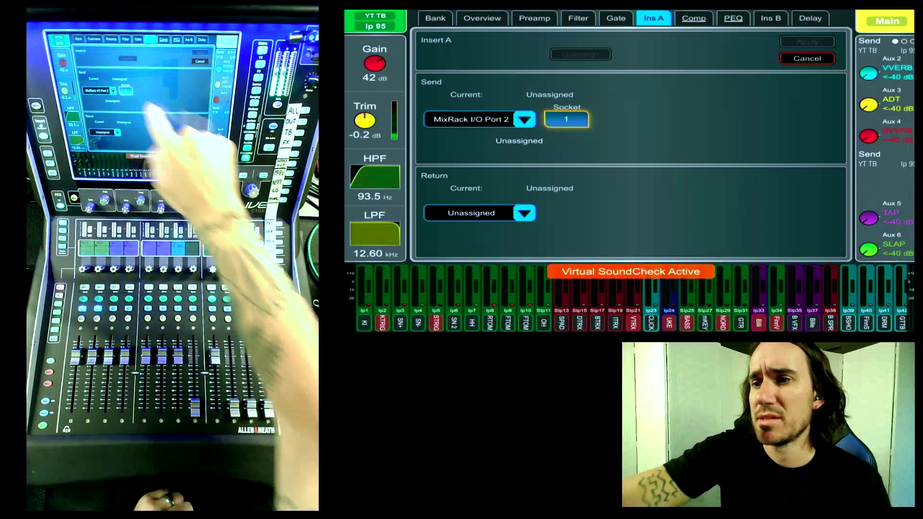
pyautogui.scroll(20, 566, 119)
pyautogui.scroll(20, 566, 119)
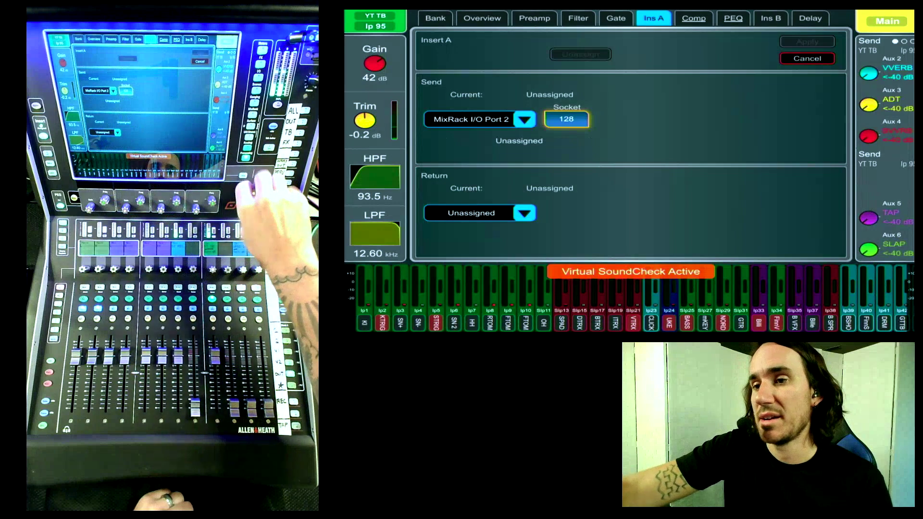
# - Set the Insert A return to MixRack I/O Port 2, socket 128, and apply the routing
pyautogui.click(524, 213)
pyautogui.click(630, 224)
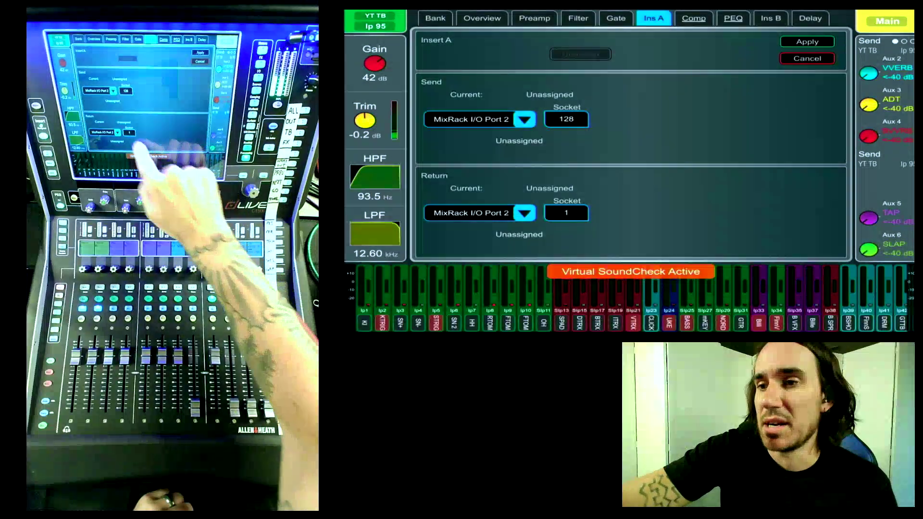
pyautogui.click(566, 213)
pyautogui.scroll(20, 567, 213)
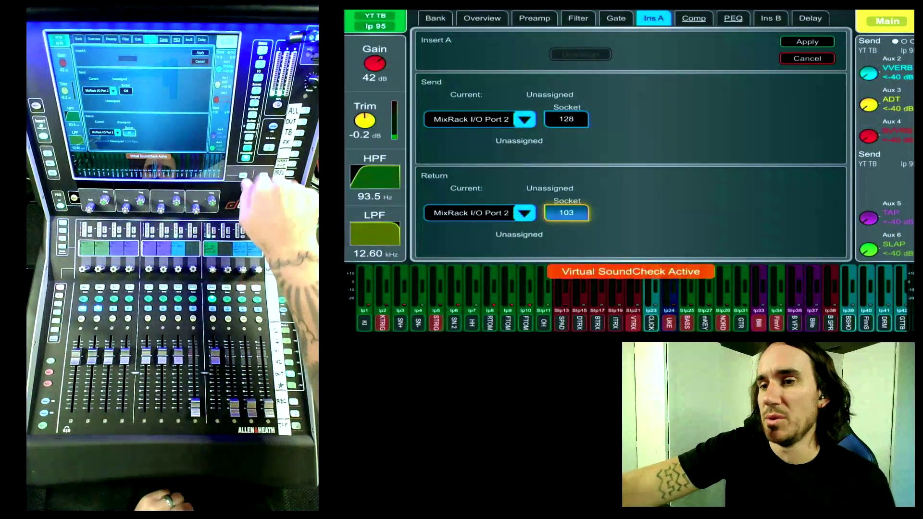
pyautogui.scroll(20, 567, 213)
pyautogui.click(807, 42)
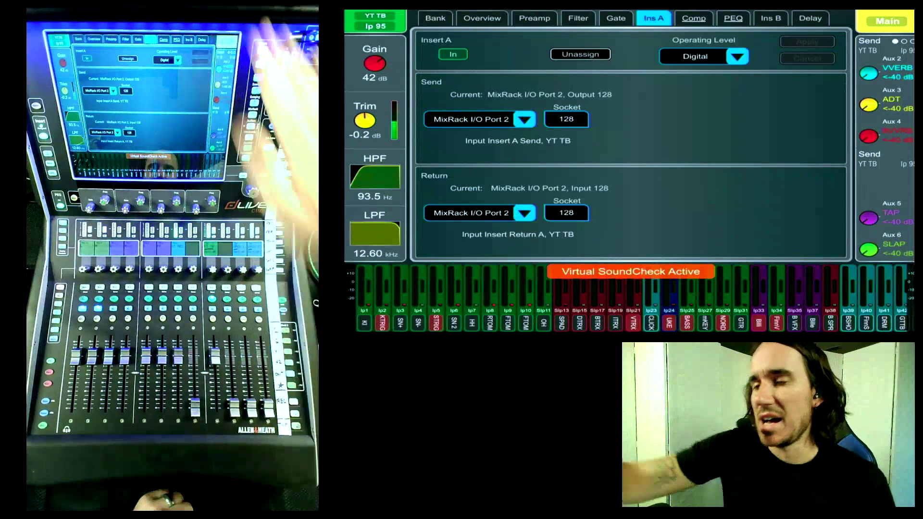